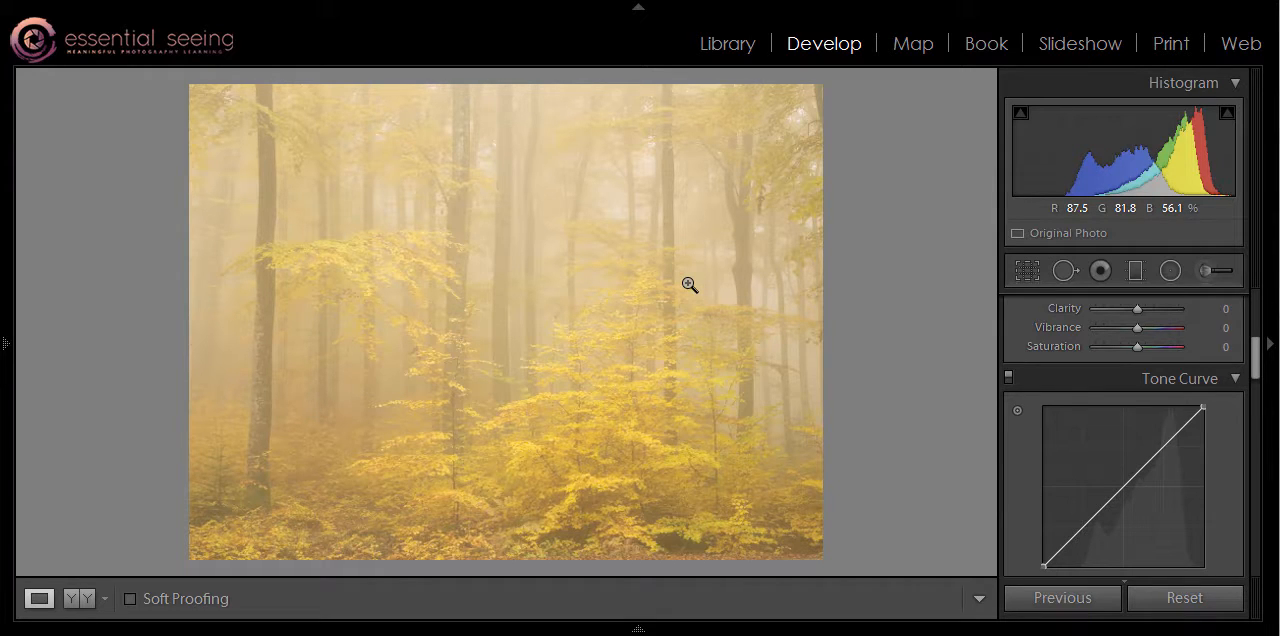
Cool the forest photo's white balance to a temperature of 3071.
{"action": "left_click_drag", "start_coordinate": [1255, 352], "coordinate": [1258, 318]}
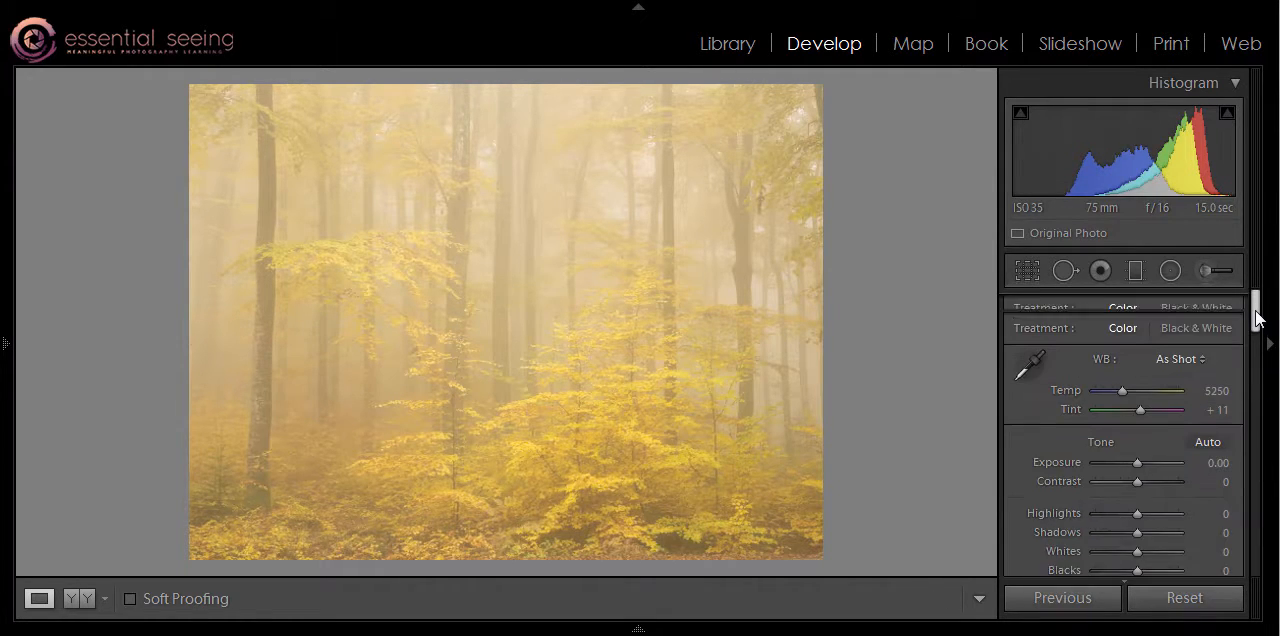
{"action": "left_click_drag", "start_coordinate": [1123, 396], "coordinate": [1105, 391]}
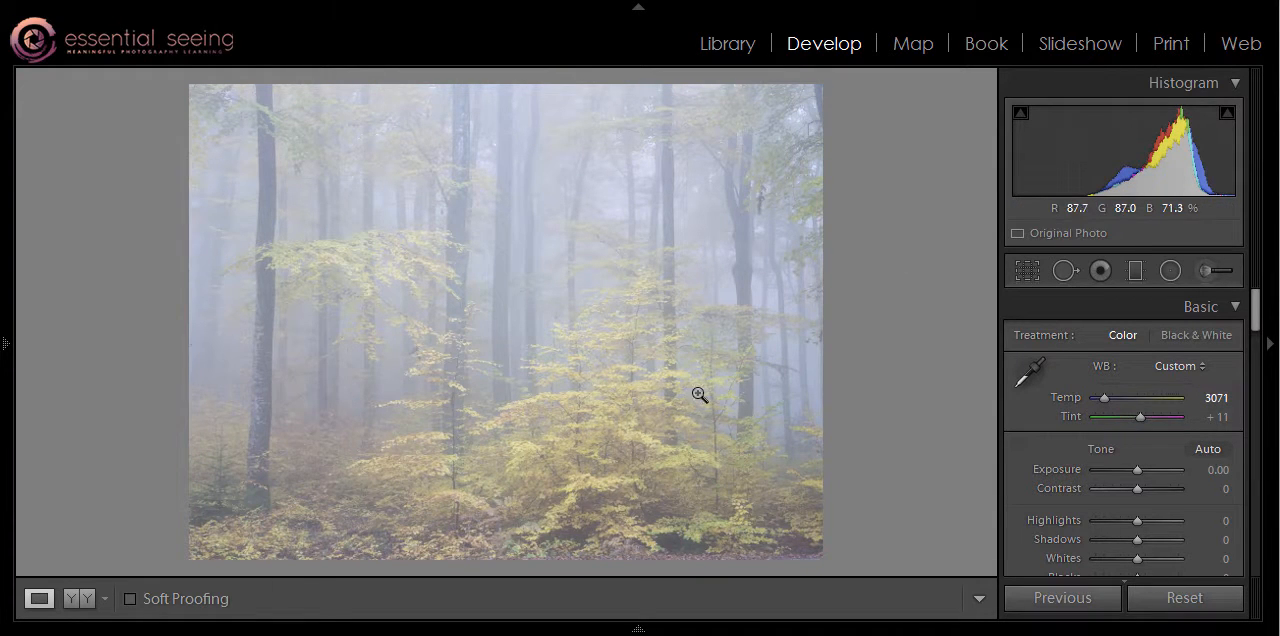
Steepen the RGB tone curve by pulling both endpoints inward and adding a gentle S-curve, and set the overall Exposure to +0.04.
{"action": "left_click_drag", "start_coordinate": [1255, 309], "coordinate": [1197, 361]}
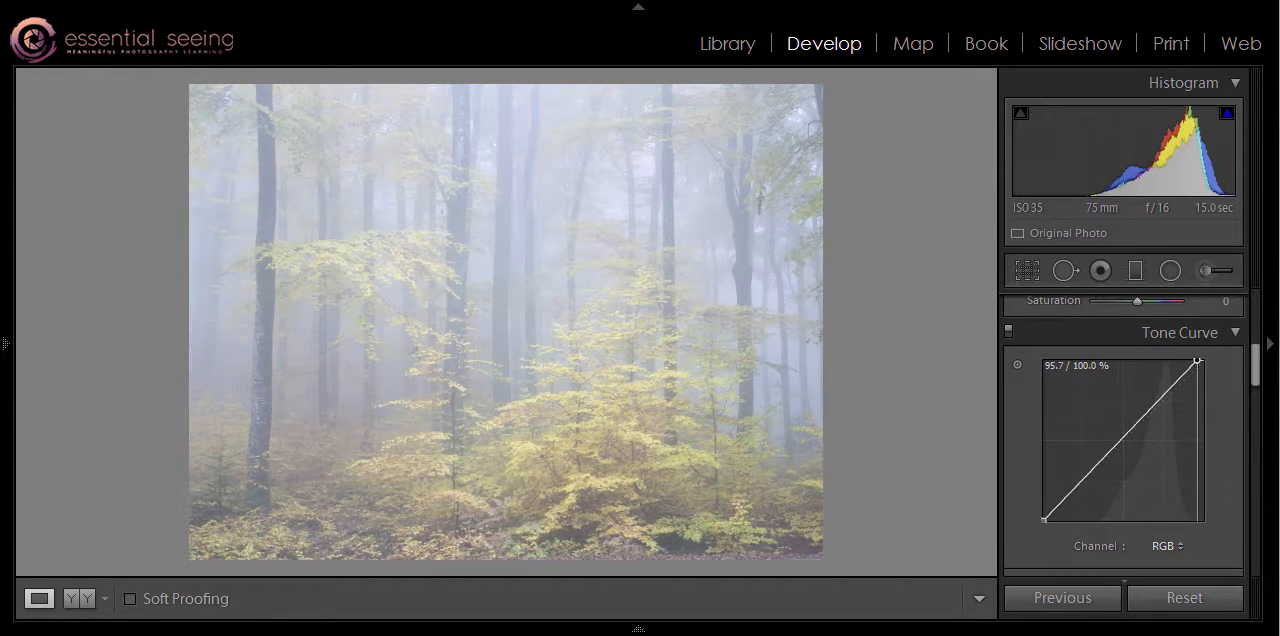
{"action": "left_click_drag", "start_coordinate": [1044, 520], "coordinate": [1093, 520]}
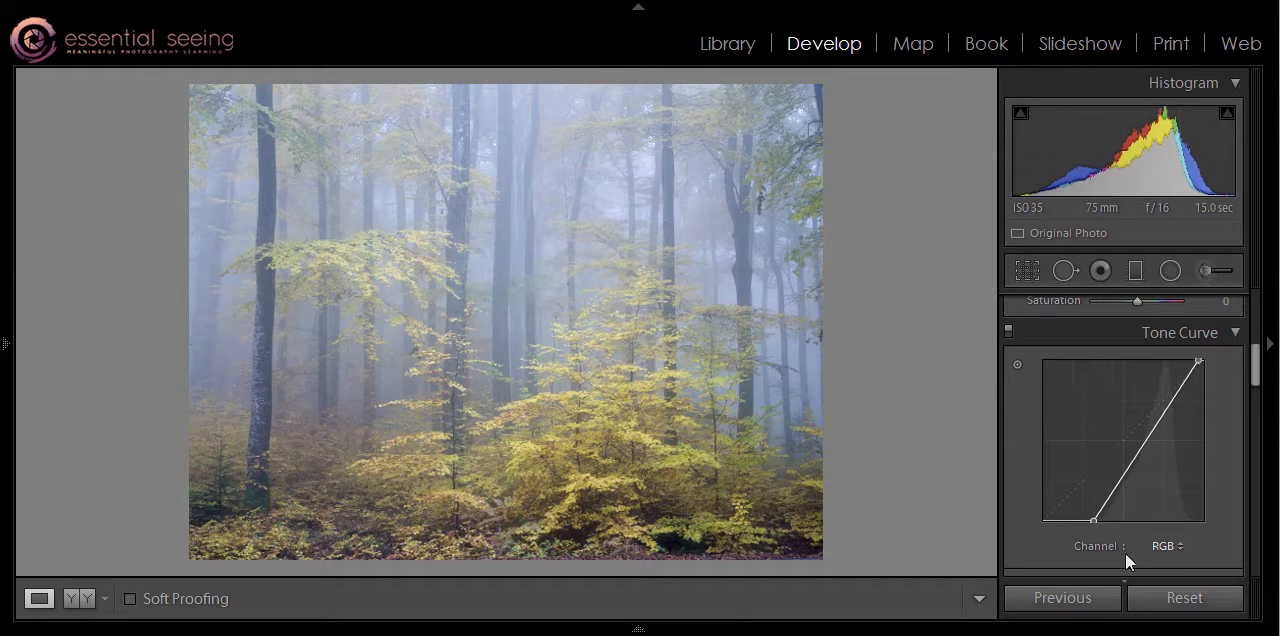
{"action": "left_click_drag", "start_coordinate": [1130, 455], "coordinate": [1130, 469]}
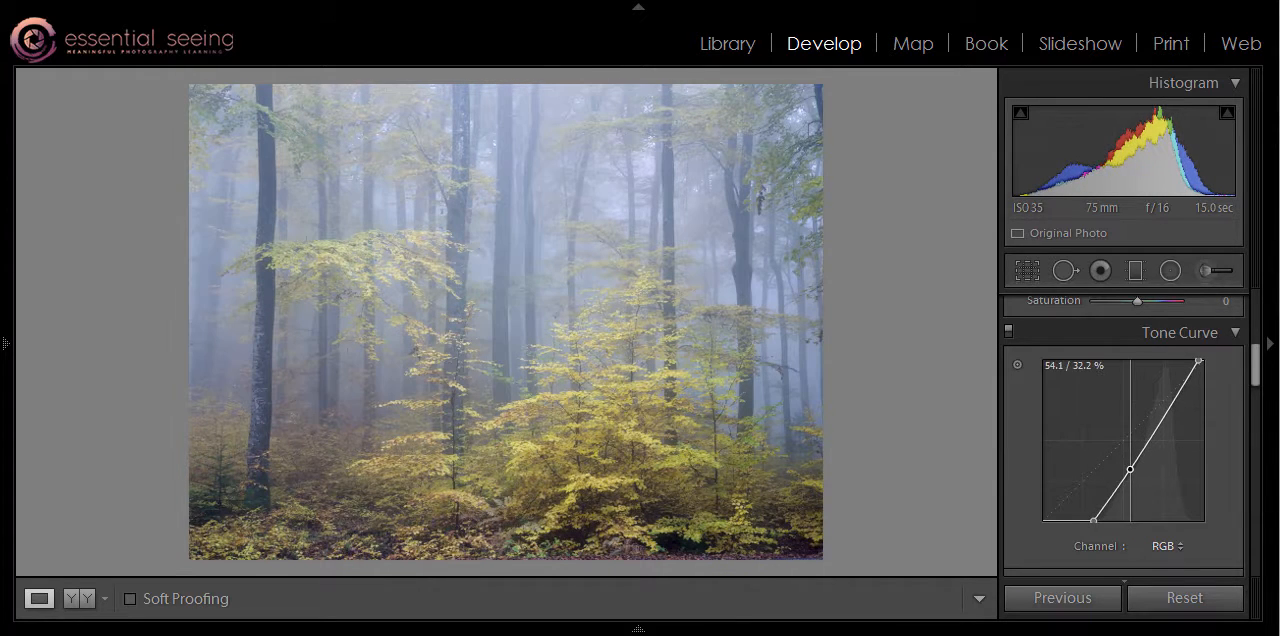
{"action": "left_click", "coordinate": [1173, 401]}
{"action": "left_click_drag", "start_coordinate": [1173, 401], "coordinate": [1173, 397]}
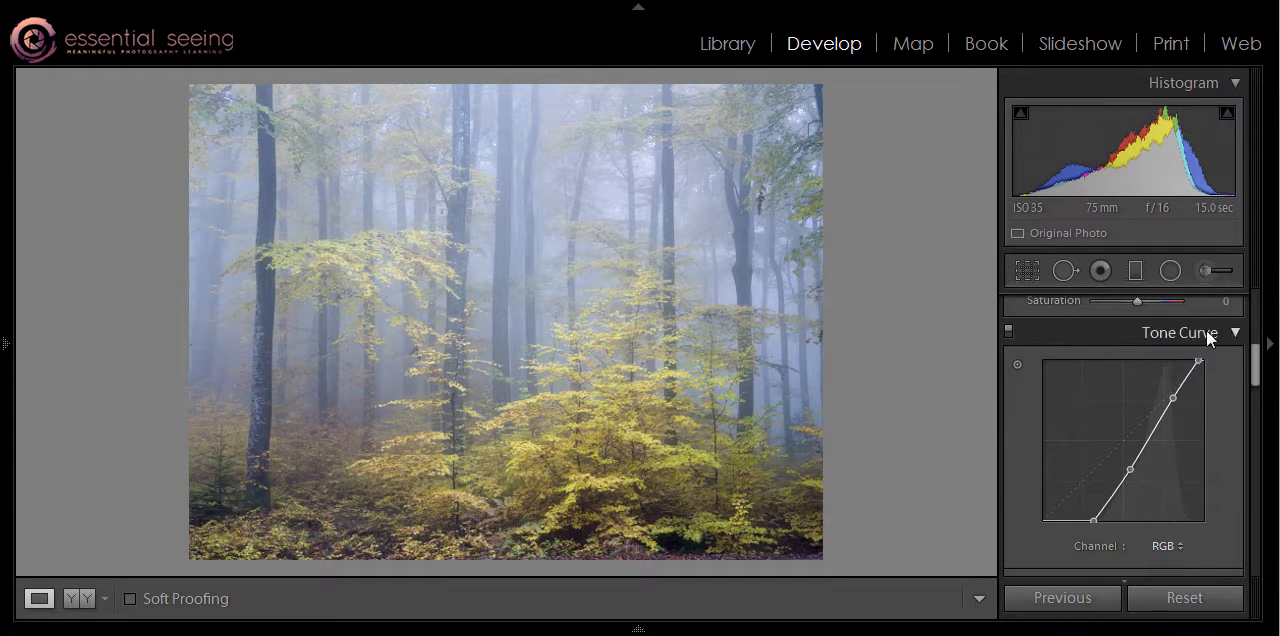
{"action": "left_click_drag", "start_coordinate": [1257, 363], "coordinate": [1251, 300]}
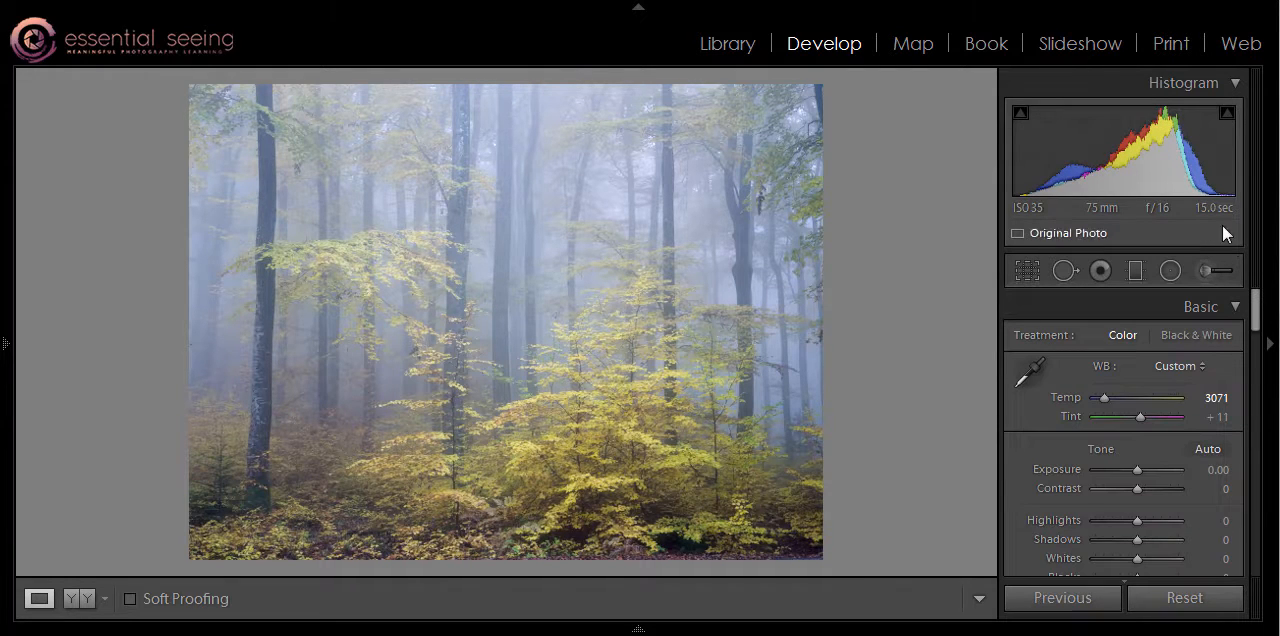
{"action": "left_click_drag", "start_coordinate": [1150, 158], "coordinate": [1153, 158]}
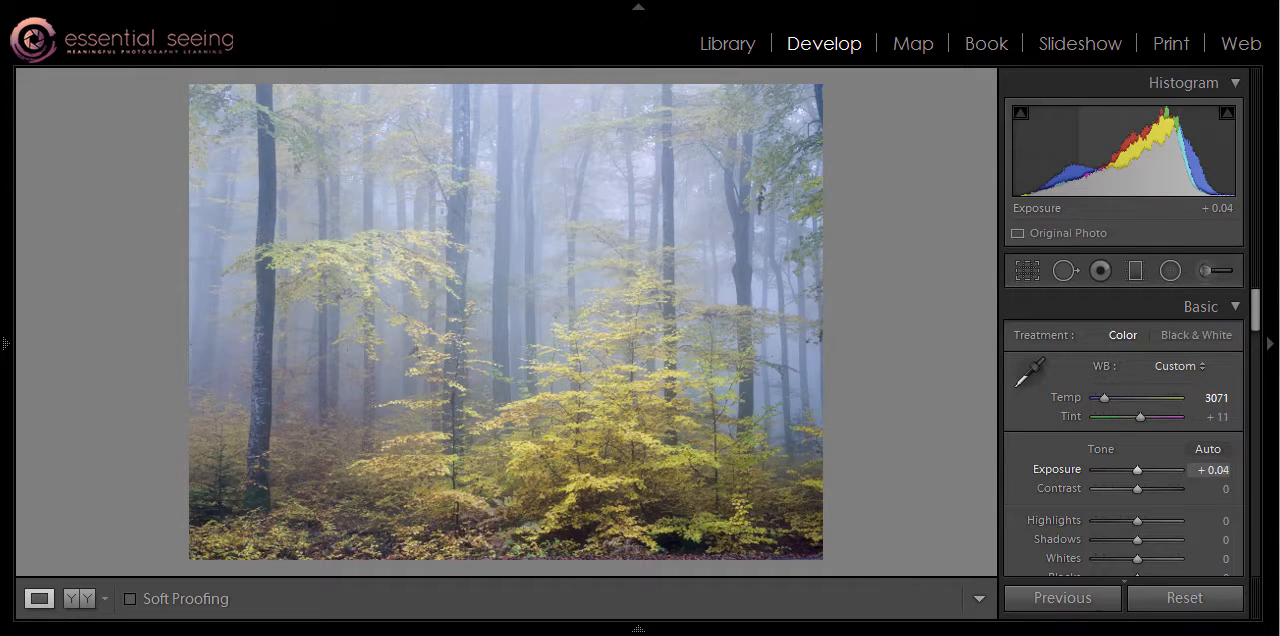
Set up a new adjustment brush with Temp −3, Exposure 0.00, Contrast −29, Highlights 24, Shadows 6 and Clarity −24.
{"action": "left_click", "coordinate": [1203, 270]}
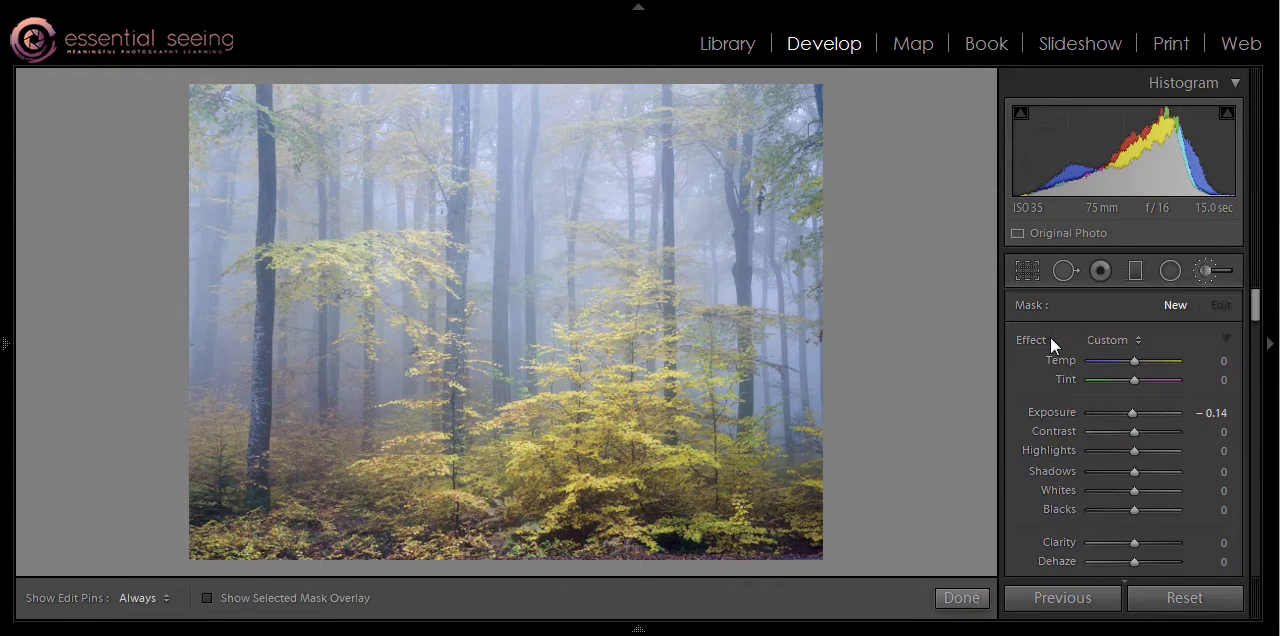
{"action": "double_click", "coordinate": [1047, 338]}
{"action": "left_click_drag", "start_coordinate": [1136, 362], "coordinate": [1134, 362]}
{"action": "left_click_drag", "start_coordinate": [1133, 432], "coordinate": [1119, 431]}
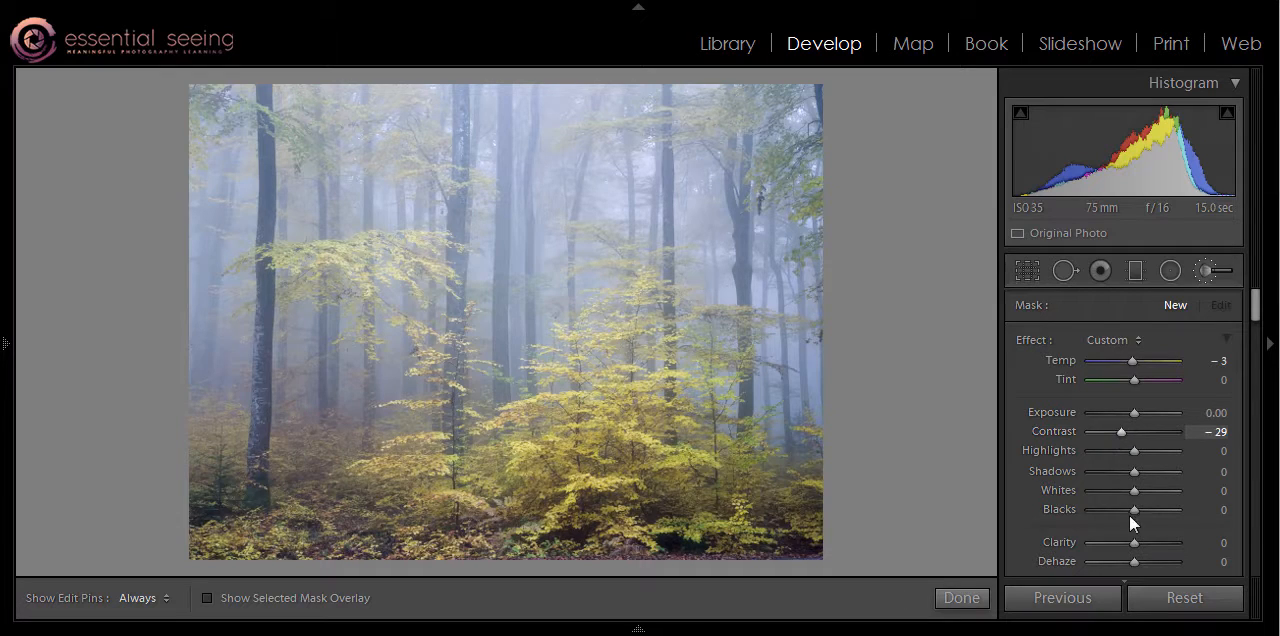
{"action": "left_click_drag", "start_coordinate": [1134, 544], "coordinate": [1124, 546]}
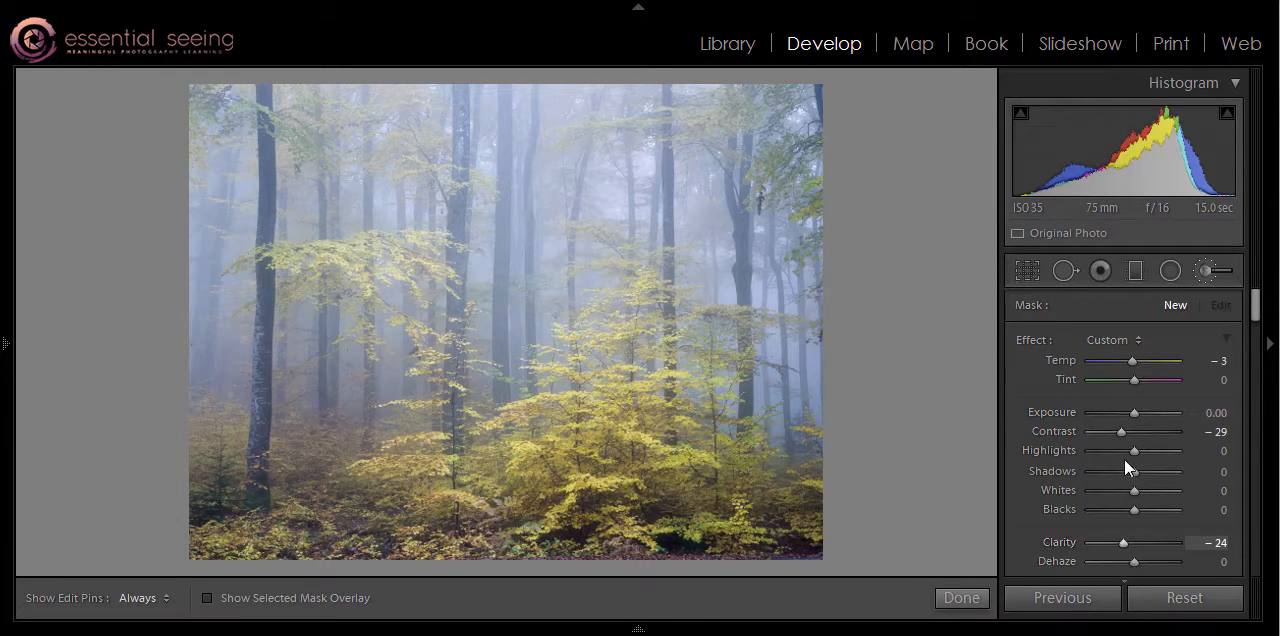
{"action": "left_click_drag", "start_coordinate": [1137, 451], "coordinate": [1138, 472]}
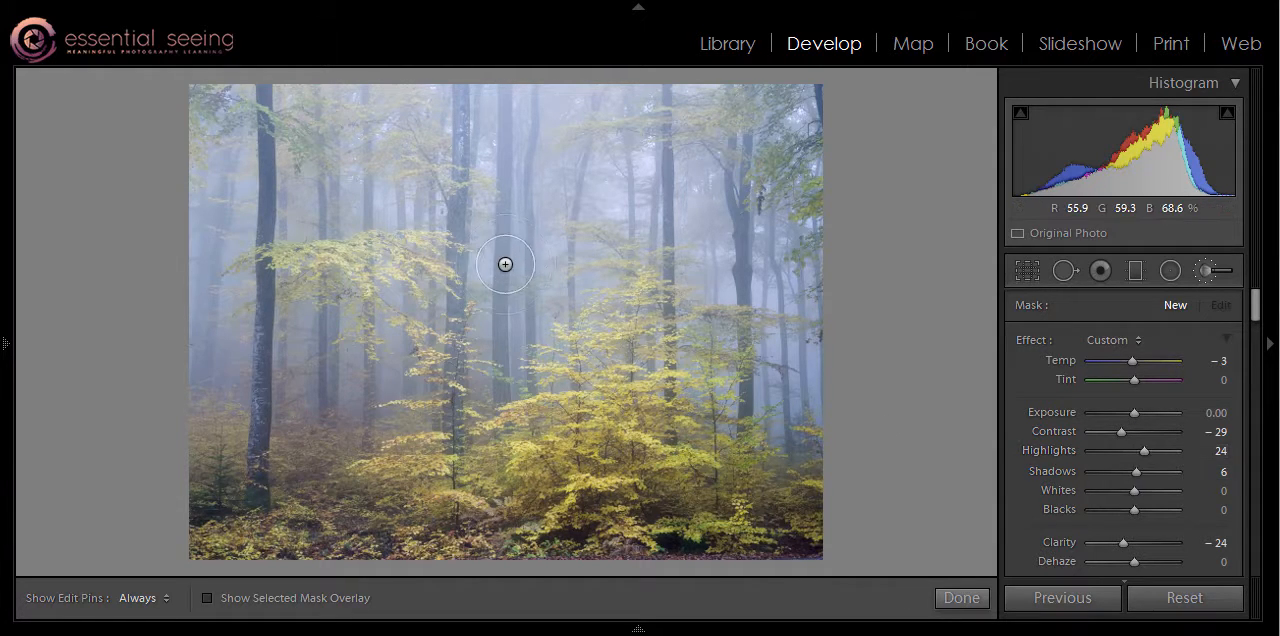
Paint the softening brush adjustment over the misty background trees with the edit pins hidden.
{"action": "left_click", "coordinate": [499, 91]}
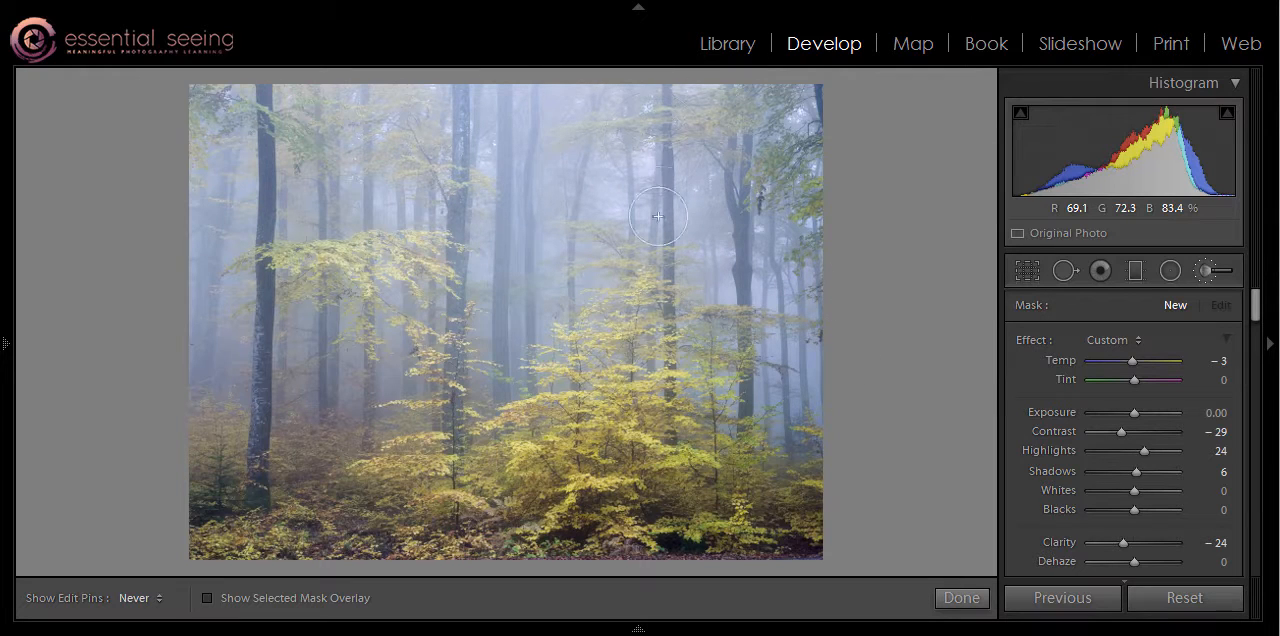
{"action": "key", "text": "h"}
{"action": "left_click", "coordinate": [392, 212]}
{"action": "key", "text": "h"}
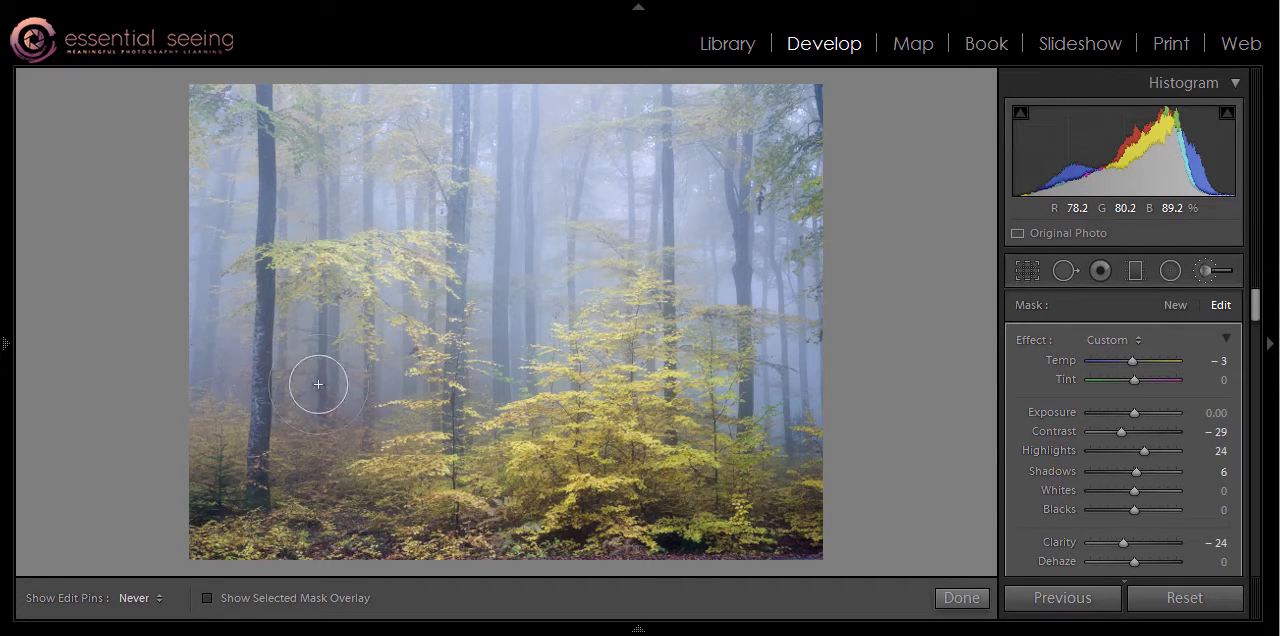
{"action": "key", "text": "h"}
Use the mask overlay to paint missed background areas among the trees, and turn the overlay off.
{"action": "left_click", "coordinate": [207, 599]}
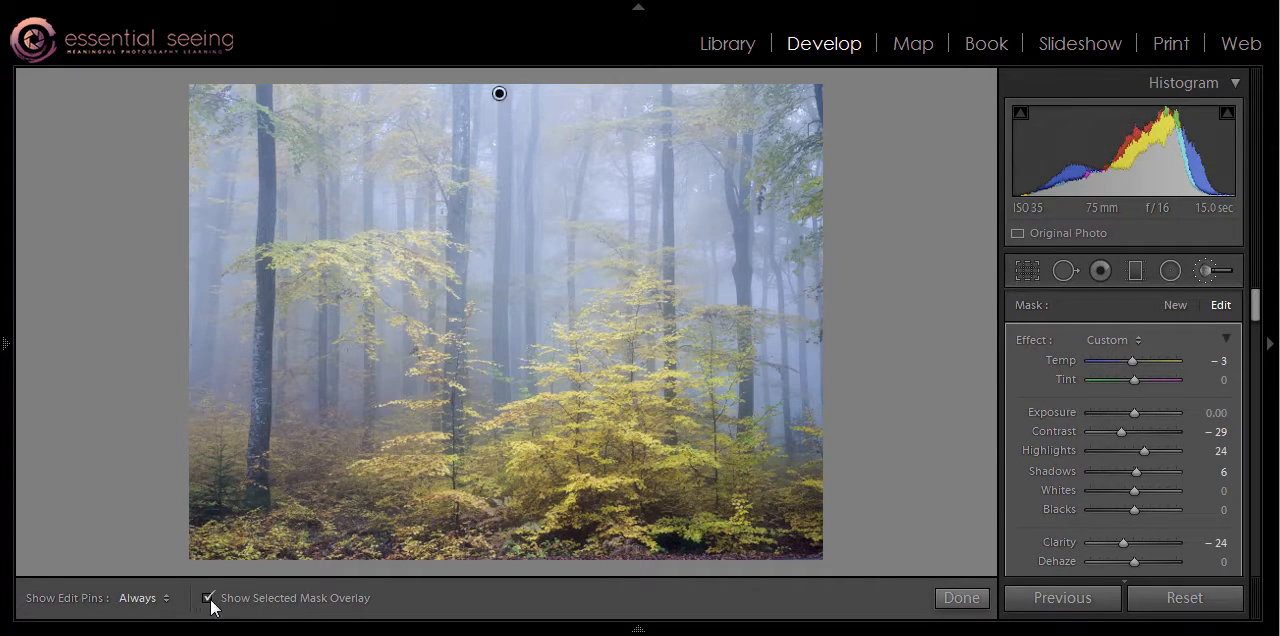
{"action": "key", "text": "h"}
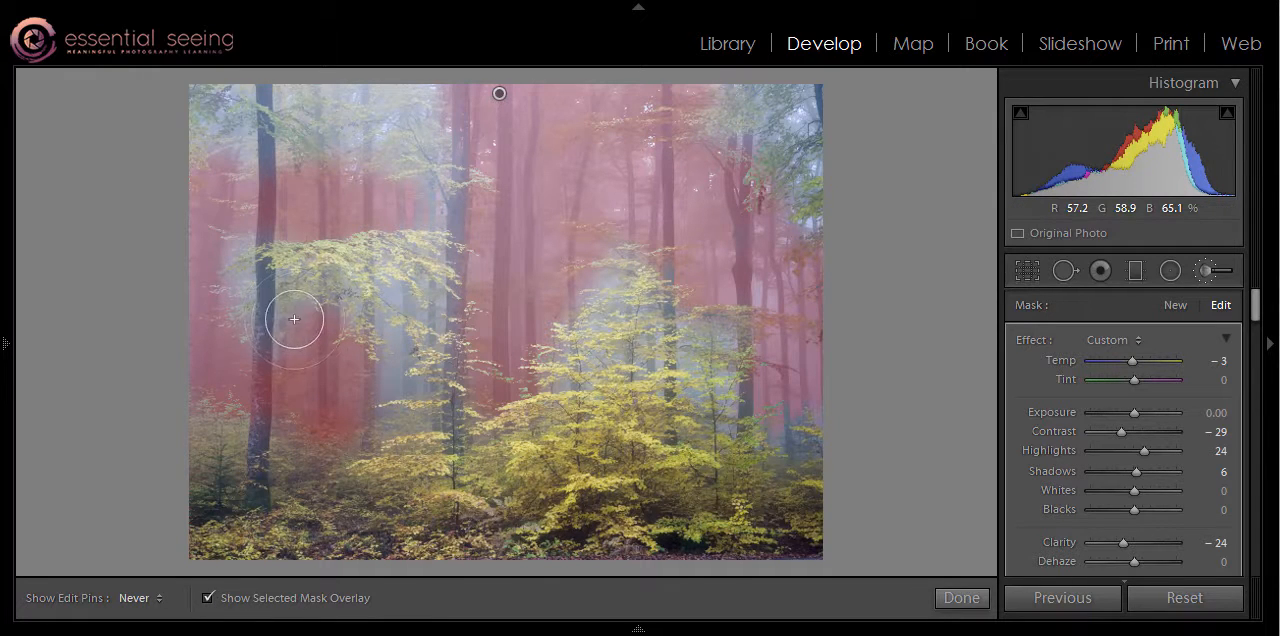
{"action": "left_click_drag", "start_coordinate": [228, 218], "coordinate": [226, 363]}
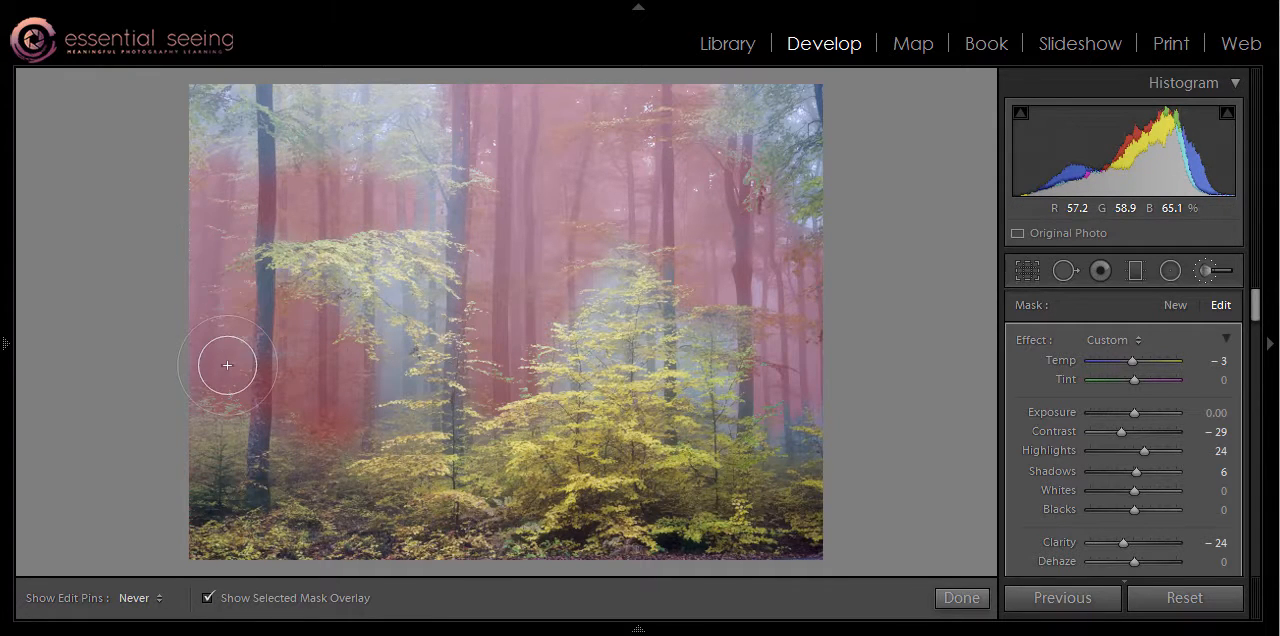
{"action": "key", "text": "h"}
{"action": "left_click_drag", "start_coordinate": [387, 332], "coordinate": [390, 384]}
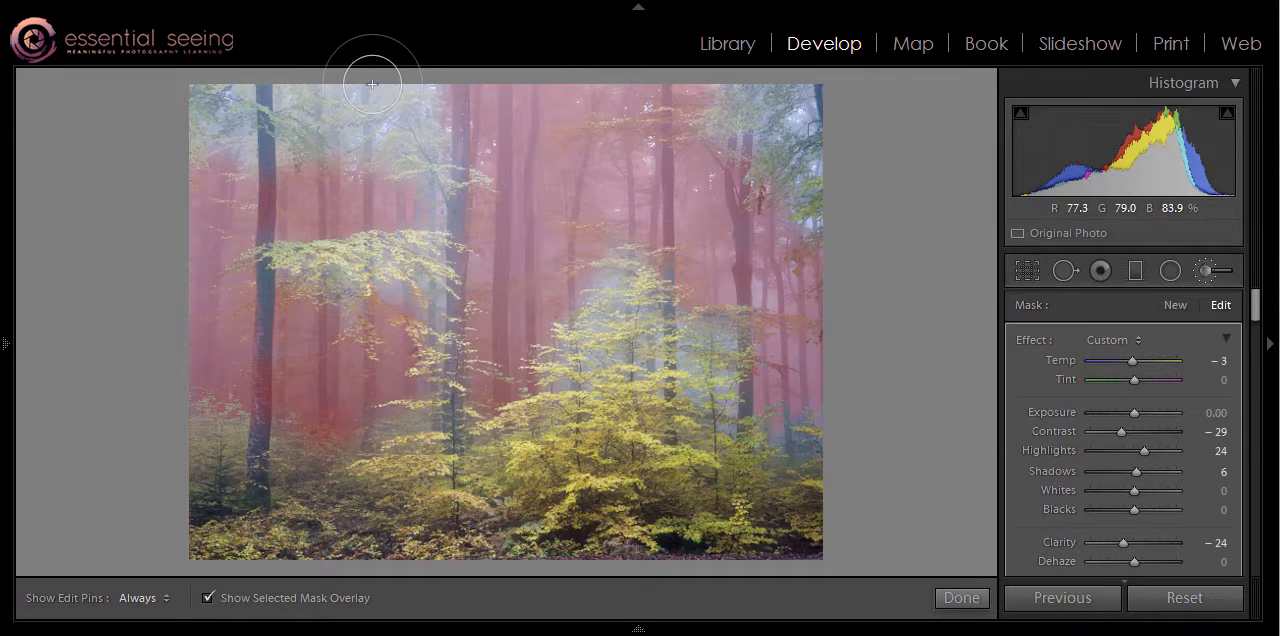
{"action": "key", "text": "h"}
{"action": "left_click", "coordinate": [802, 115]}
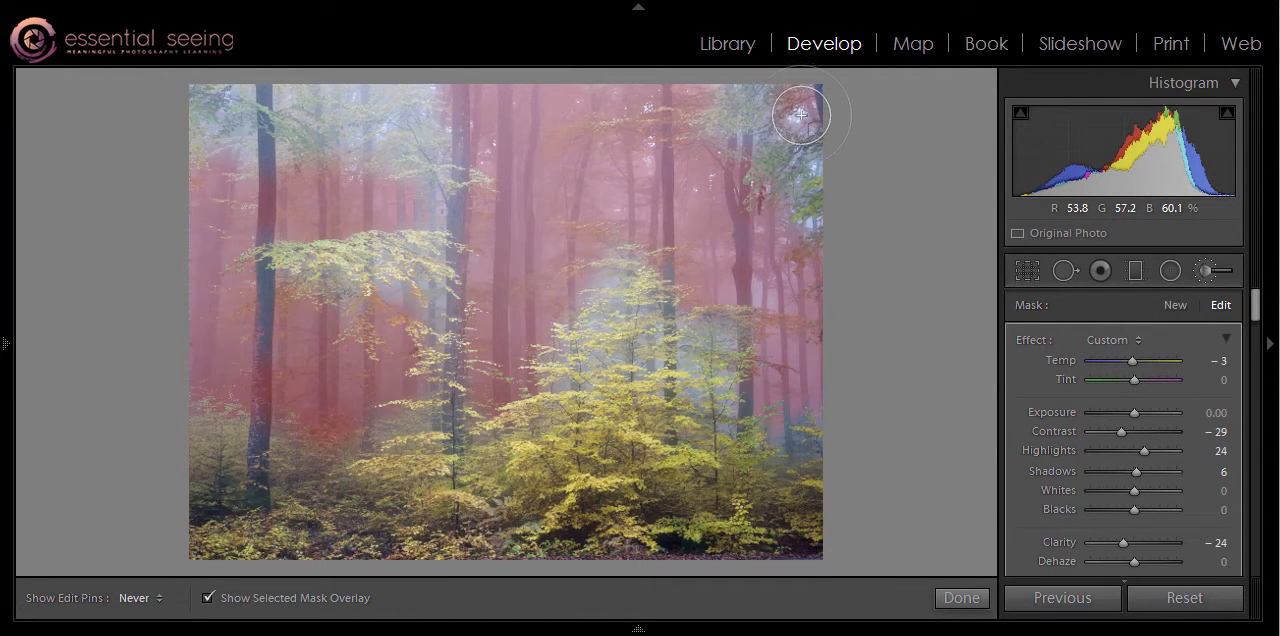
{"action": "left_click", "coordinate": [208, 599]}
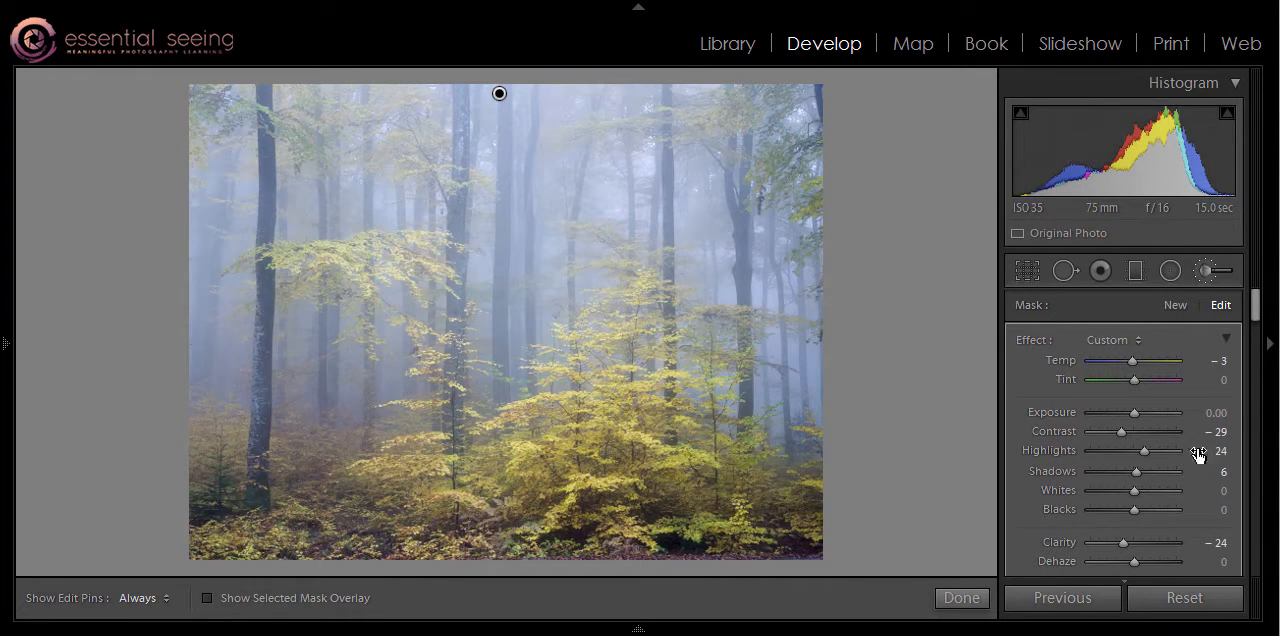
Lower the Clarity and Contrast of the brushed background mask further.
{"action": "mouse_move", "coordinate": [1113, 545]}
{"action": "left_mouse_down"}
{"action": "mouse_move", "coordinate": [1099, 546]}
{"action": "mouse_move", "coordinate": [1113, 542]}
{"action": "left_mouse_up"}
{"action": "left_click_drag", "start_coordinate": [1118, 439], "coordinate": [1098, 433]}
{"action": "left_click", "coordinate": [1116, 433]}
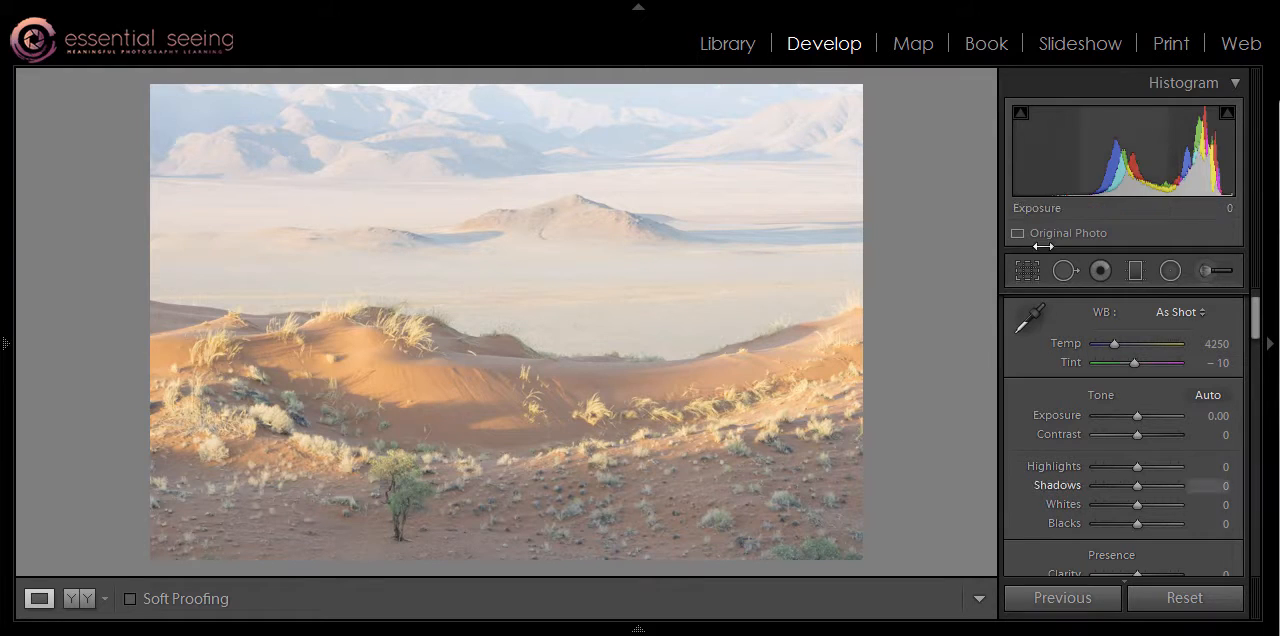
Sample a neutral from the desert foreground with the white balance selector and fine-tune the temperature to 3310.
{"action": "left_click", "coordinate": [1028, 320]}
{"action": "left_click", "coordinate": [700, 421]}
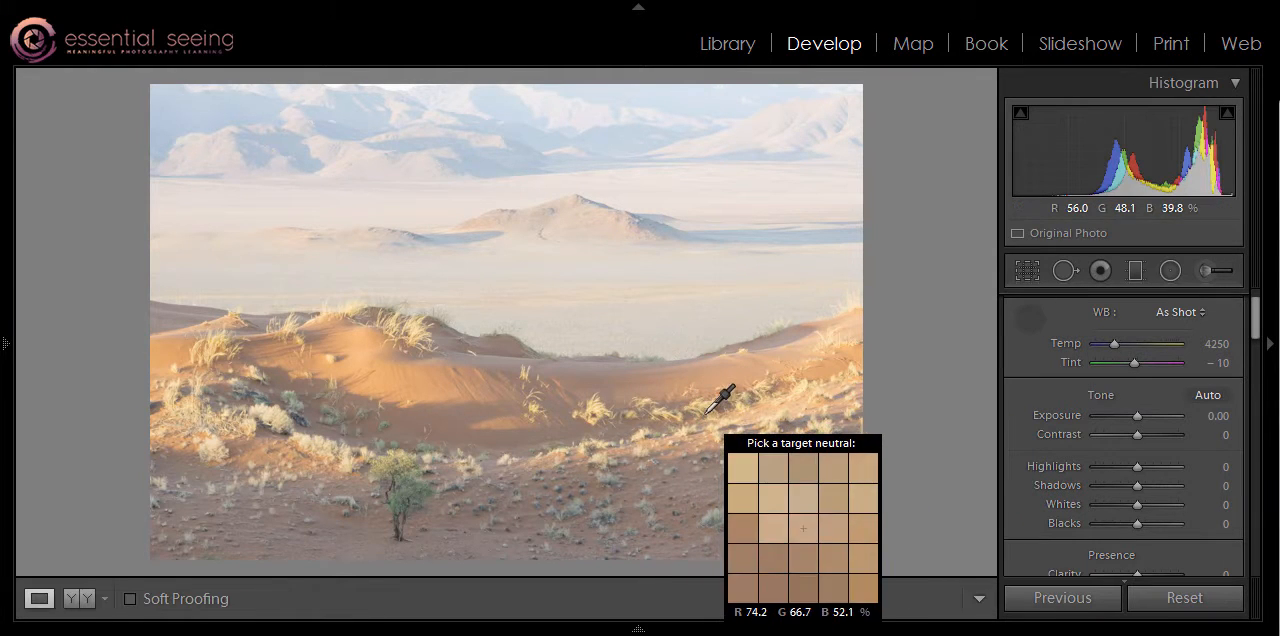
{"action": "left_click_drag", "start_coordinate": [1103, 343], "coordinate": [1108, 341]}
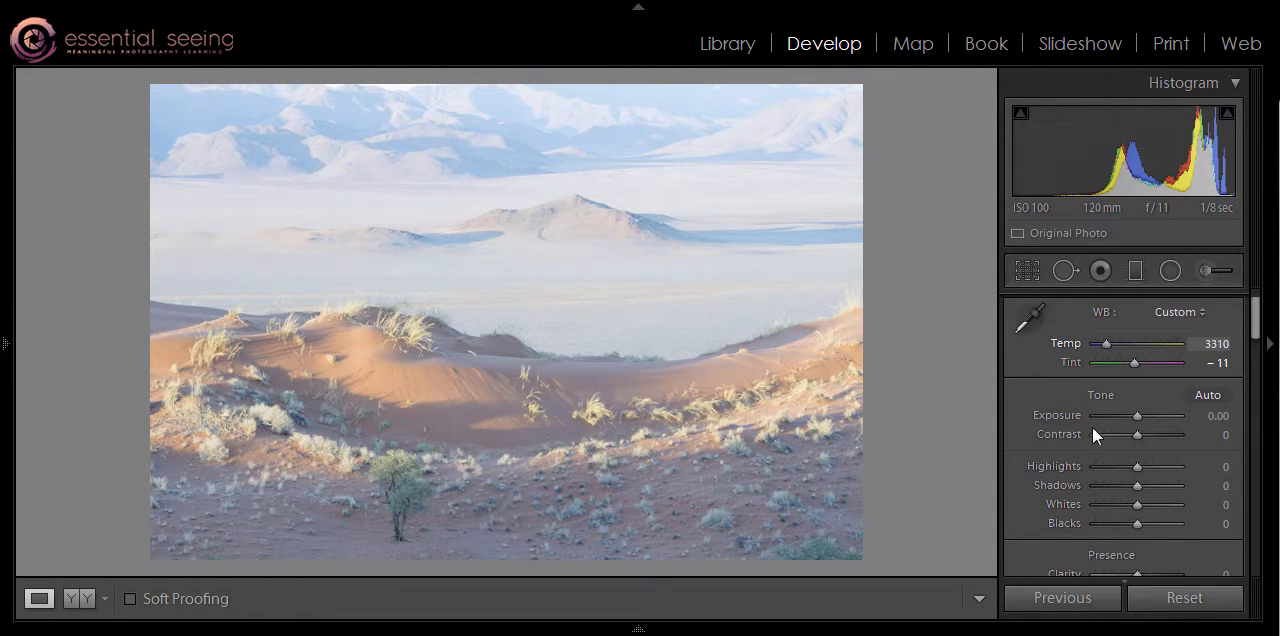
Add contrast to the desert photo's RGB tone curve by moving the black point inward and raising the upper midtones.
{"action": "left_click_drag", "start_coordinate": [1255, 334], "coordinate": [1257, 363]}
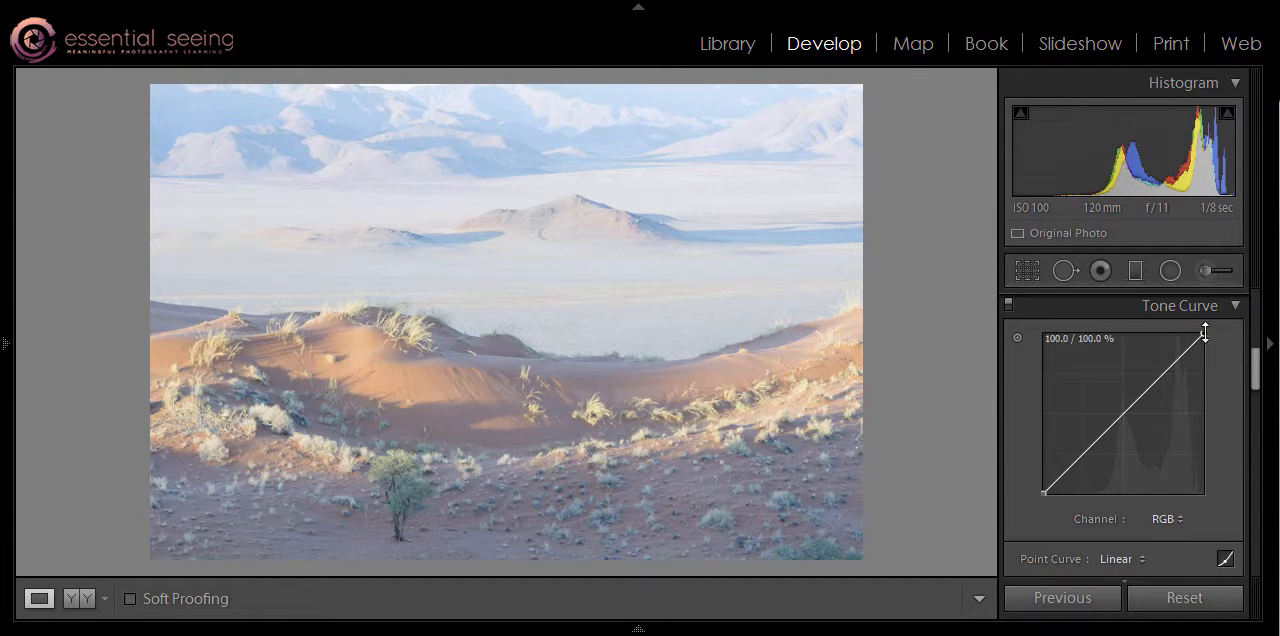
{"action": "left_click_drag", "start_coordinate": [1205, 333], "coordinate": [1204, 334]}
{"action": "left_click_drag", "start_coordinate": [1044, 492], "coordinate": [1076, 493]}
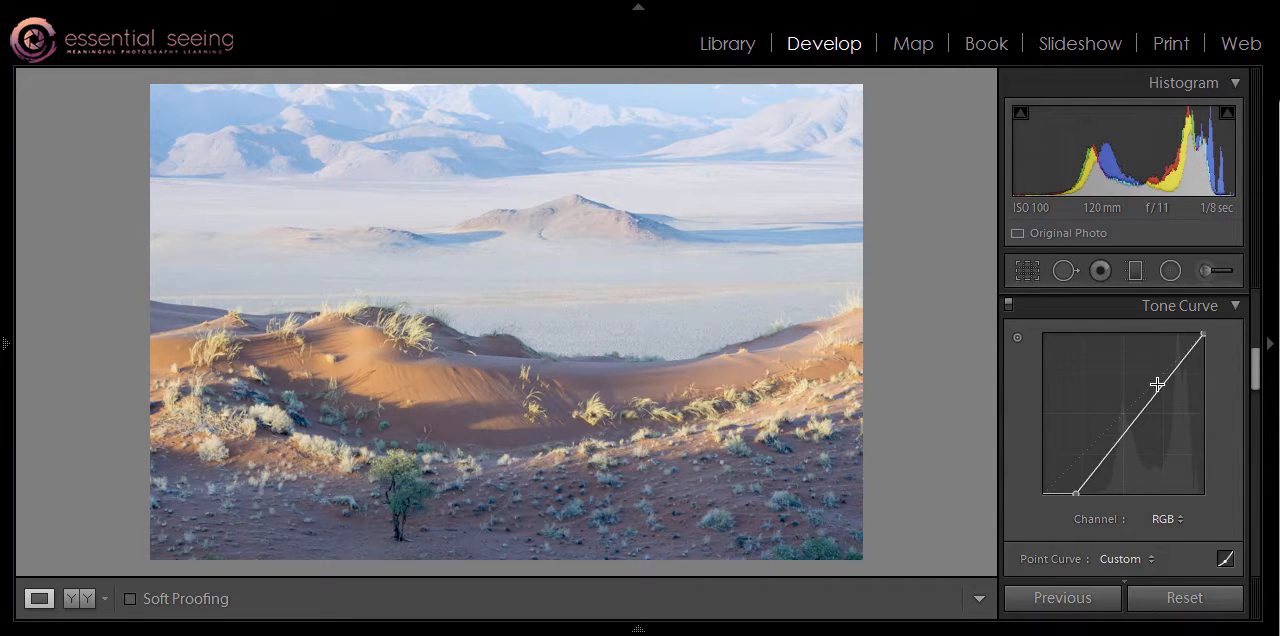
{"action": "left_click_drag", "start_coordinate": [1155, 386], "coordinate": [1153, 383]}
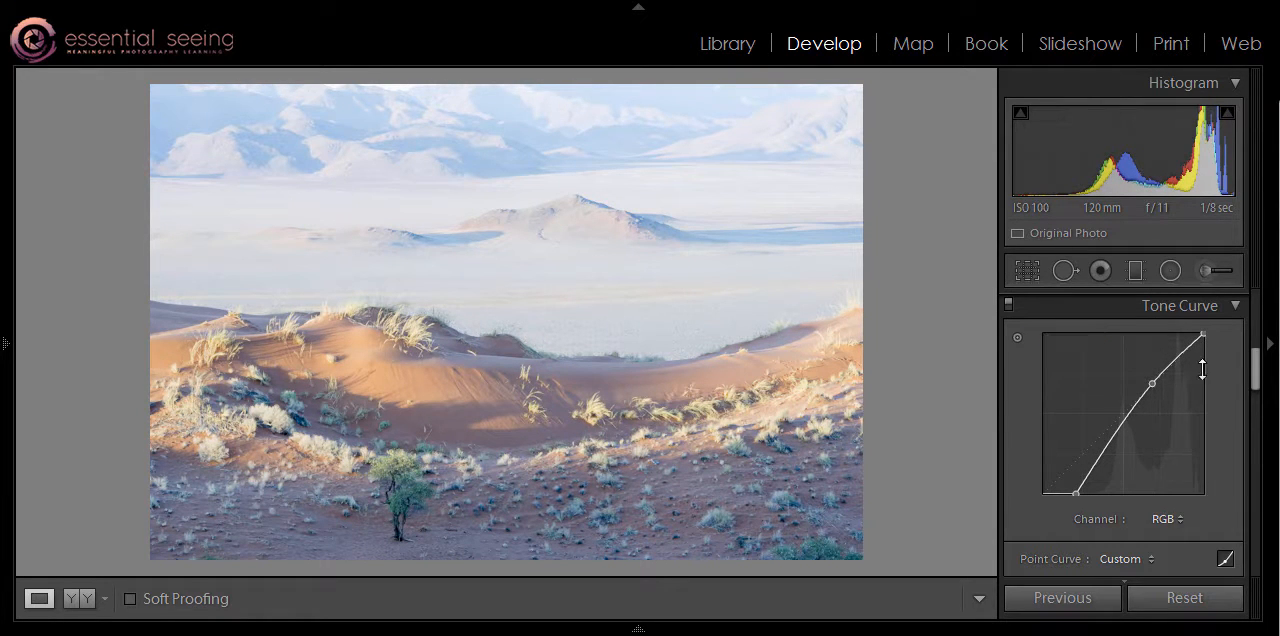
Add a graduated filter with Contrast −20, Blacks −6 and Clarity 10, fading from the misty plain down into the foreground dunes.
{"action": "left_click_drag", "start_coordinate": [1257, 357], "coordinate": [1258, 318]}
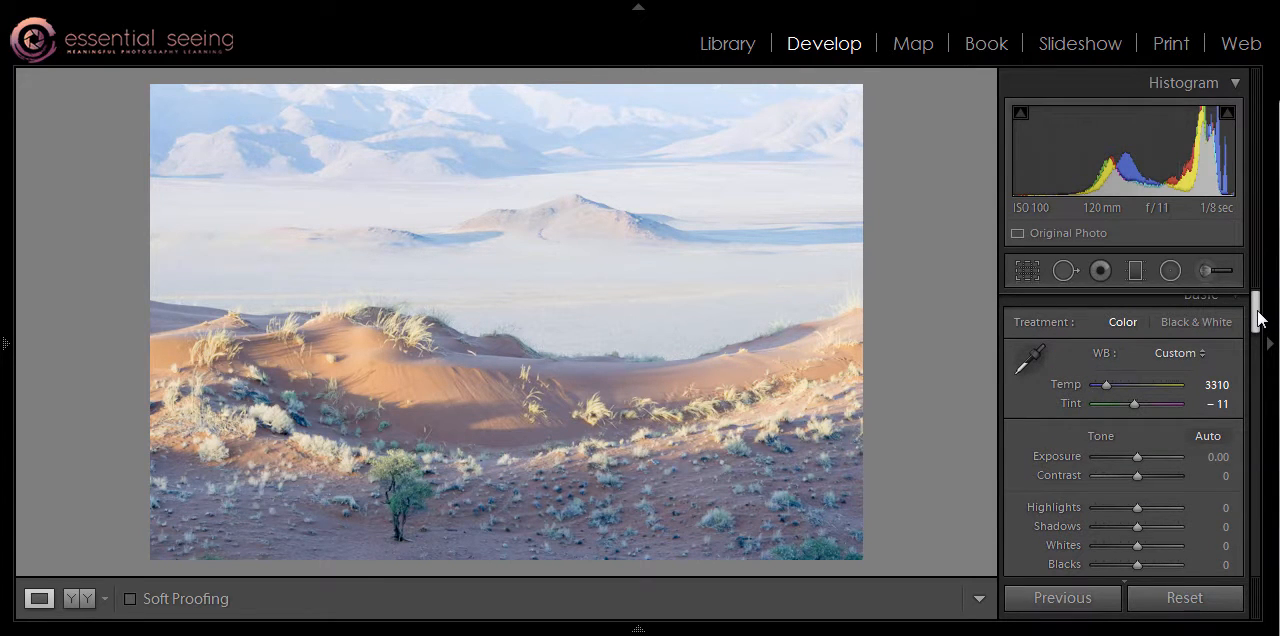
{"action": "left_click", "coordinate": [1135, 270]}
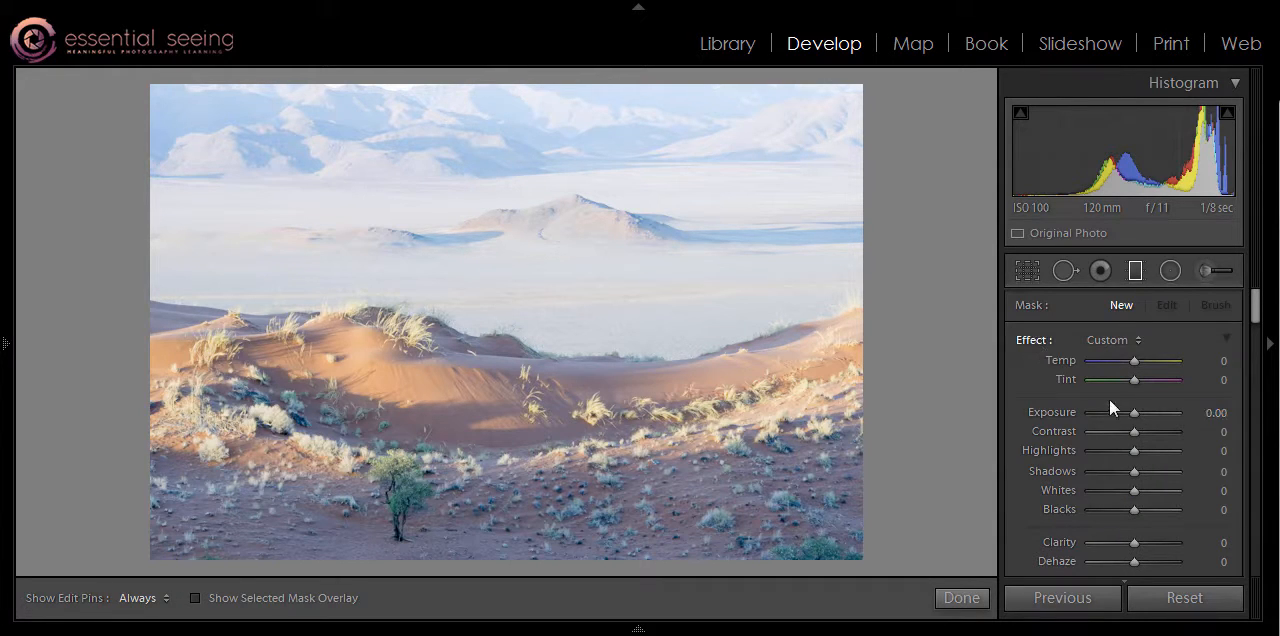
{"action": "double_click", "coordinate": [1134, 413]}
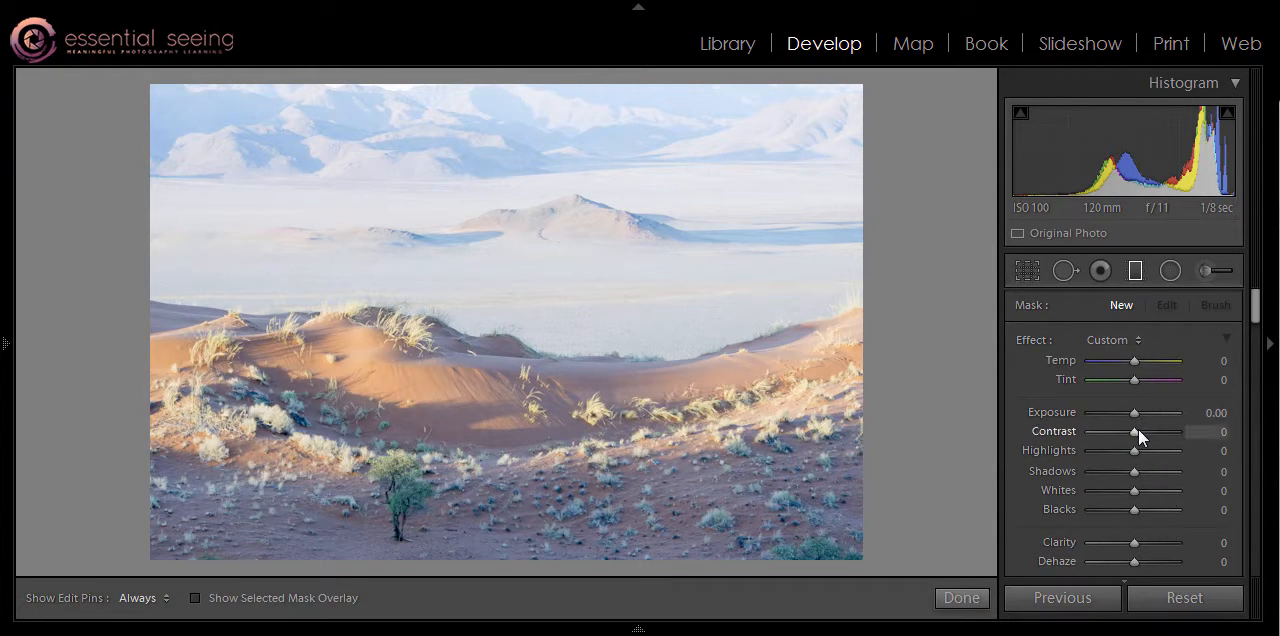
{"action": "left_click_drag", "start_coordinate": [1138, 429], "coordinate": [1129, 430]}
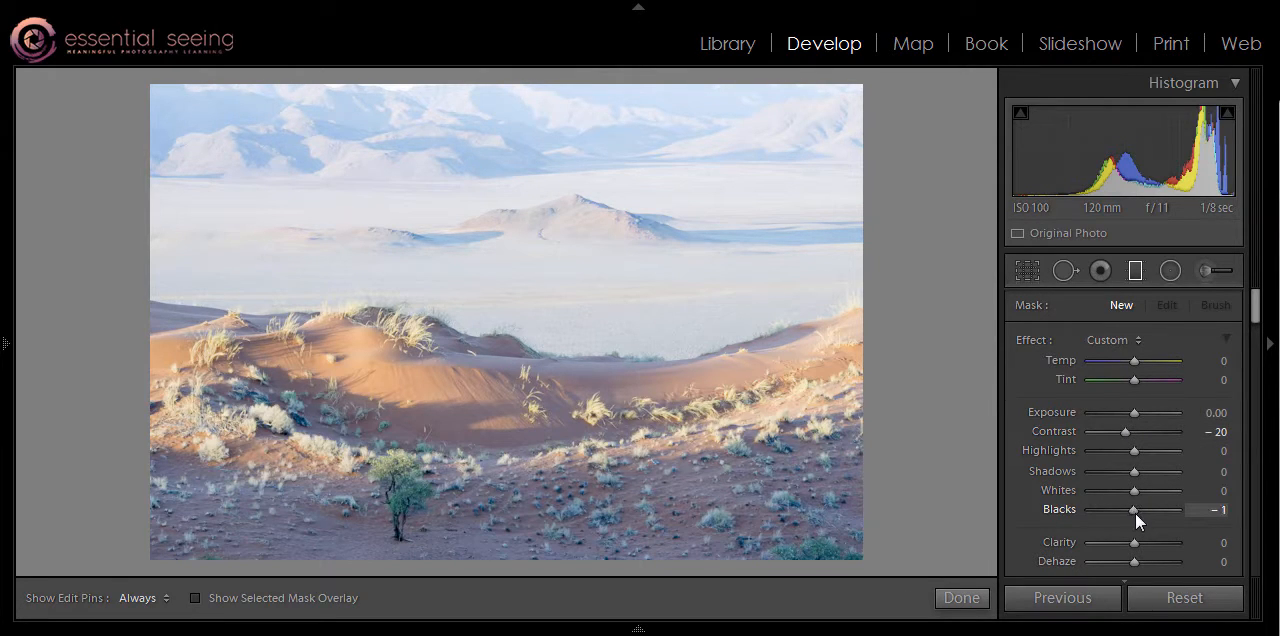
{"action": "left_click_drag", "start_coordinate": [1135, 512], "coordinate": [1140, 537]}
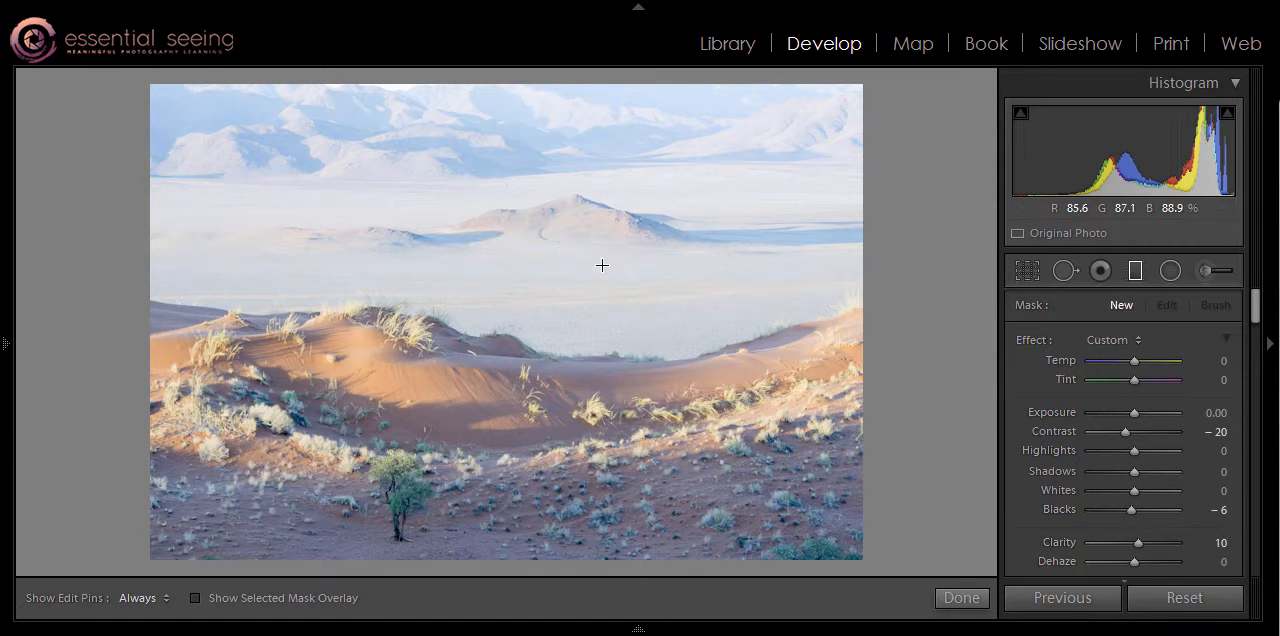
{"action": "left_click_drag", "start_coordinate": [600, 262], "coordinate": [597, 392]}
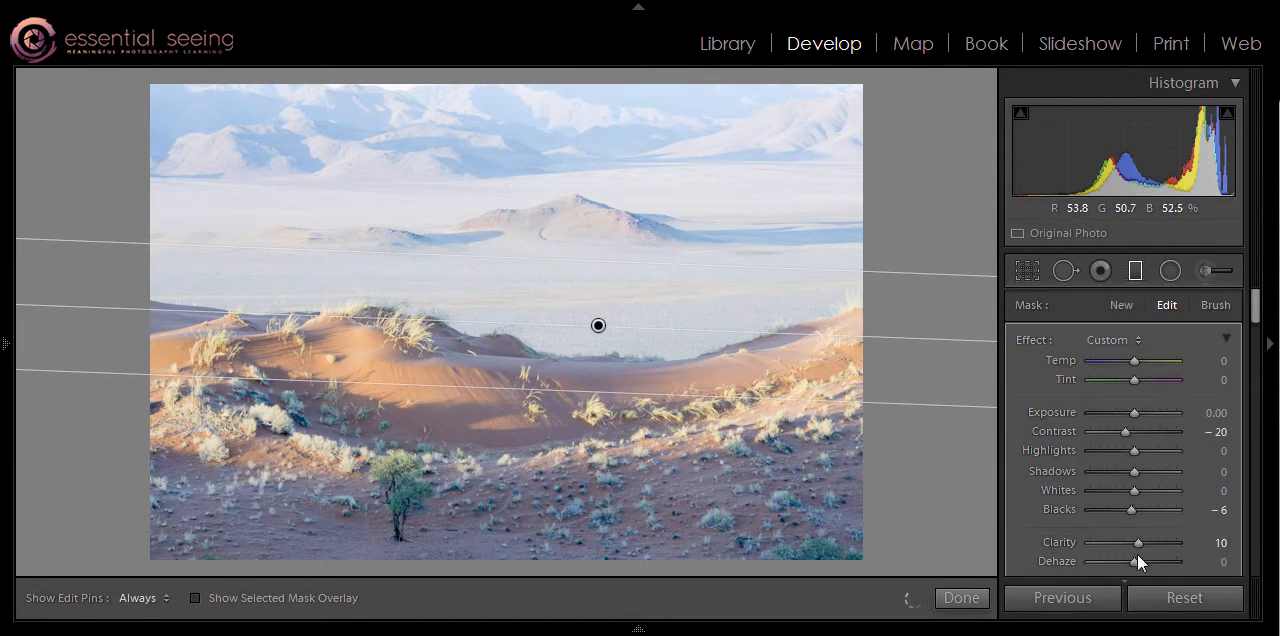